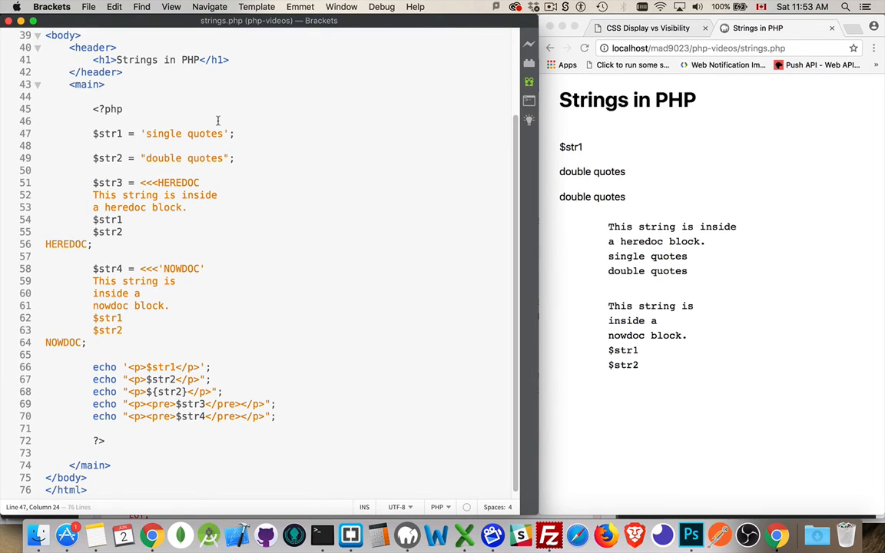
Highlight the $str2 assignment and the single quotes text in $str1 for comparison.
left_click(236, 158)
left_click_drag(236, 158, 124, 157)
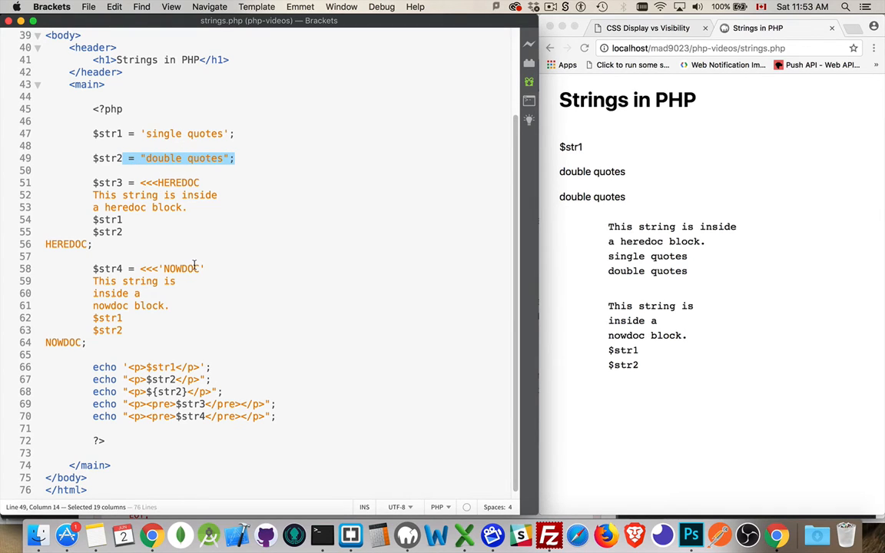
left_click(264, 172)
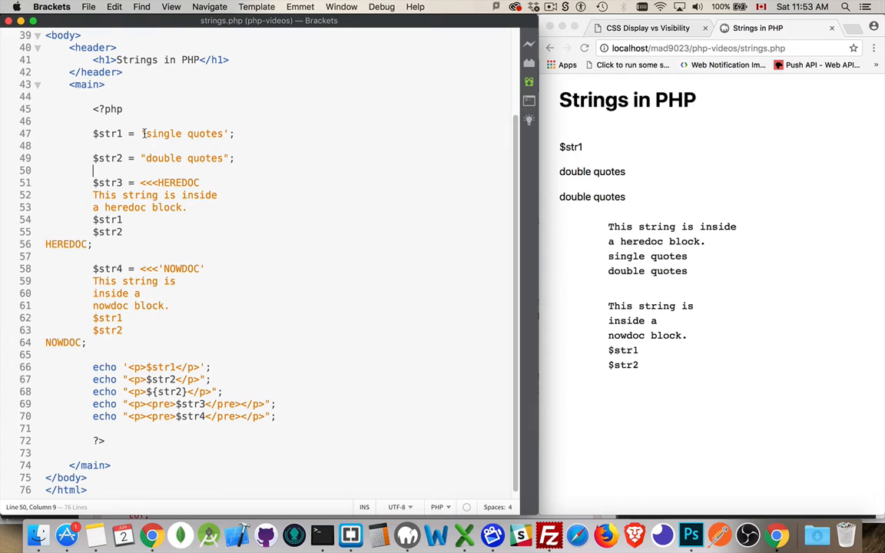
left_click_drag(145, 134, 224, 133)
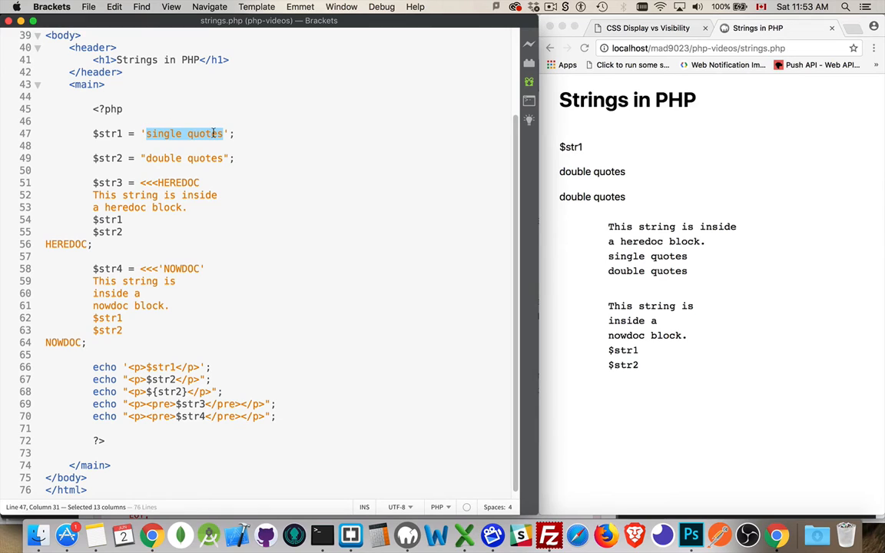
Add an escaped apostrophe so $str1 reads 'single\' quotes'.
left_click(182, 133)
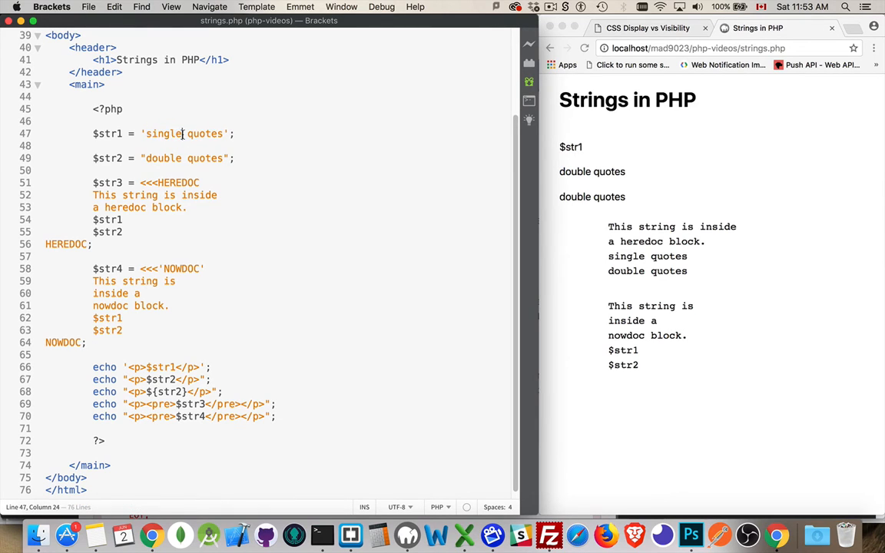
type("'")
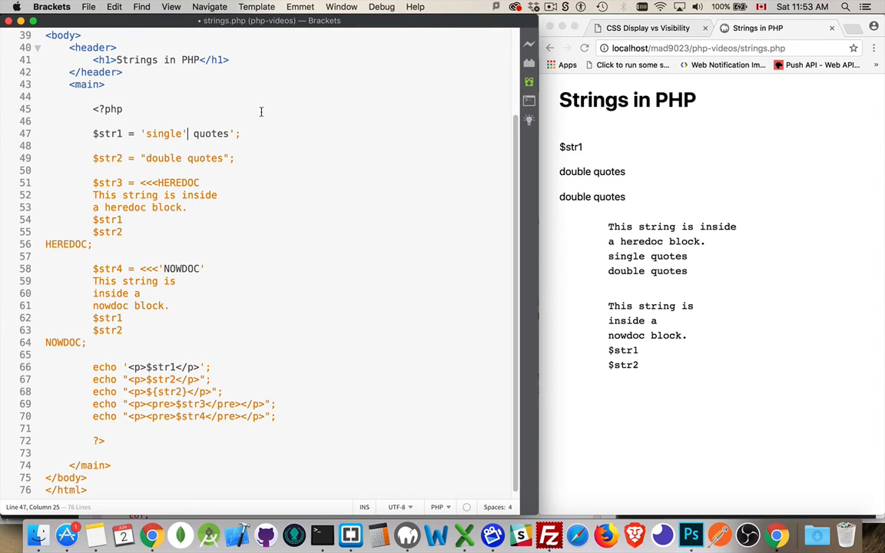
left_click(182, 134)
type("\\")
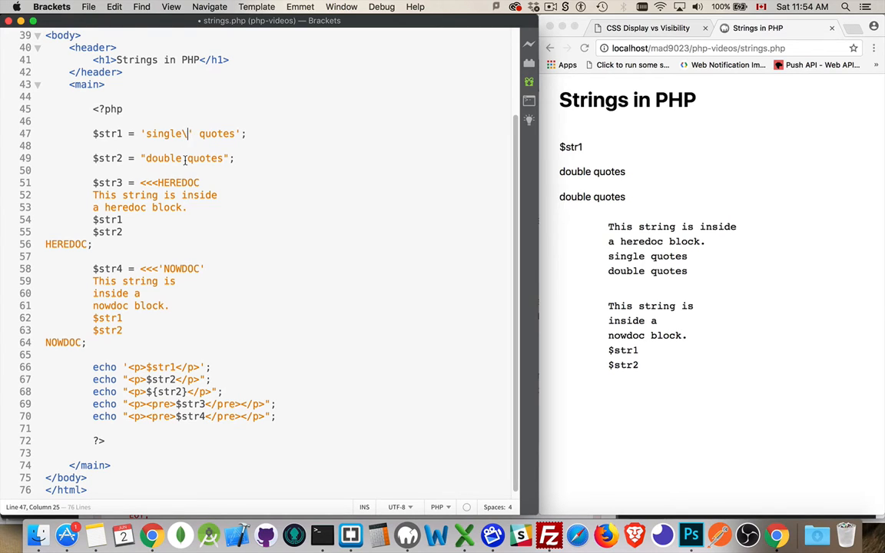
Insert {$str1} into $str2 between double and quotes.
left_click(186, 159)
type("$str")
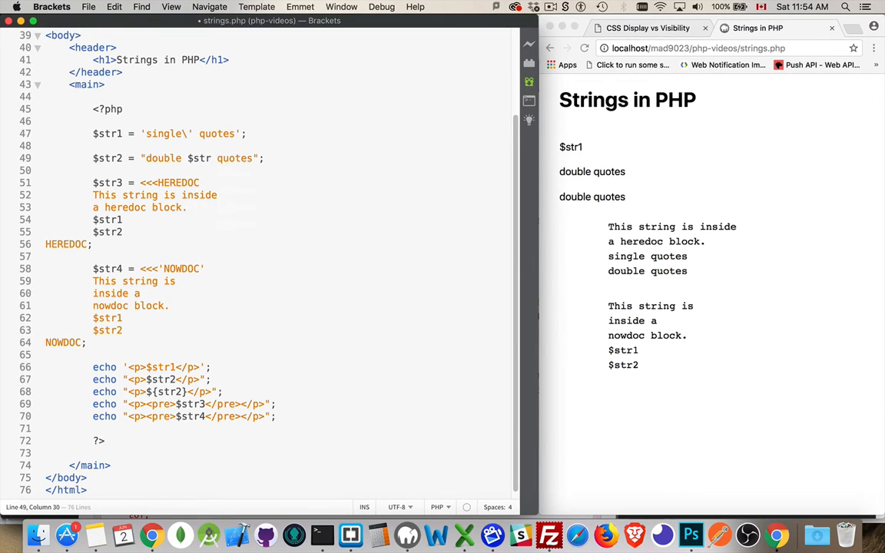
key("Left")
type("1")
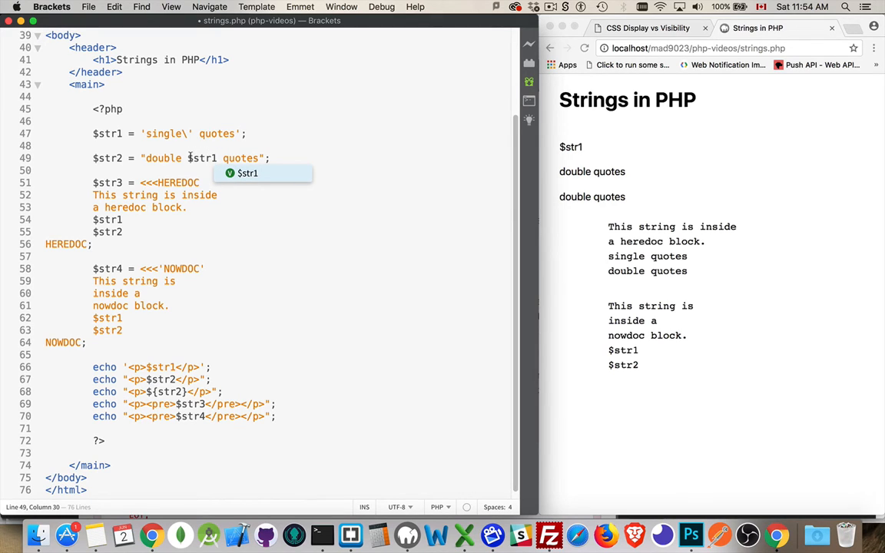
key("Left")
key("Left")
key("Left")
key("Escape")
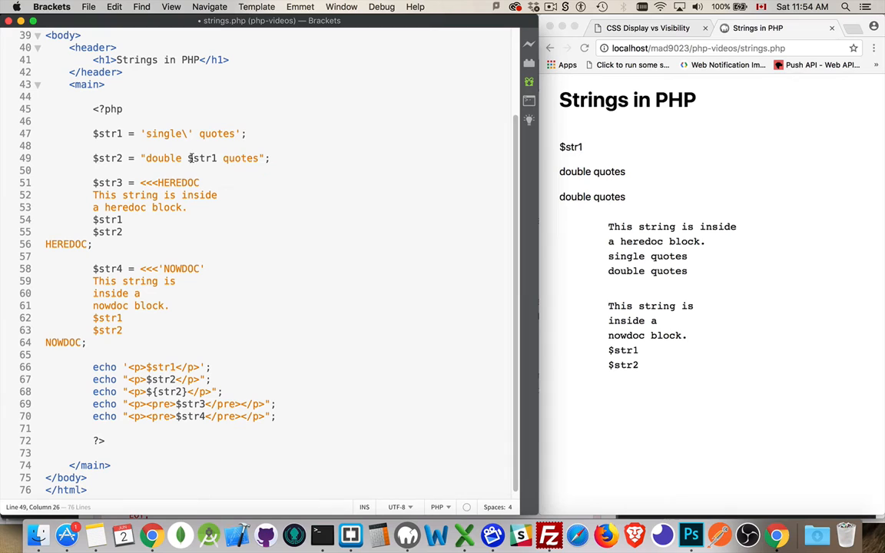
type("{")
key("Right")
key("Right")
key("Right")
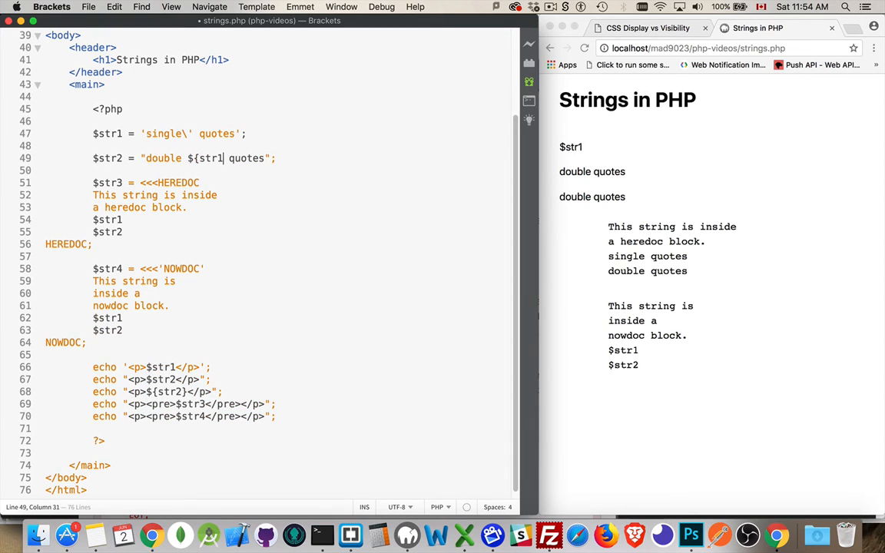
key("Right")
type("}")
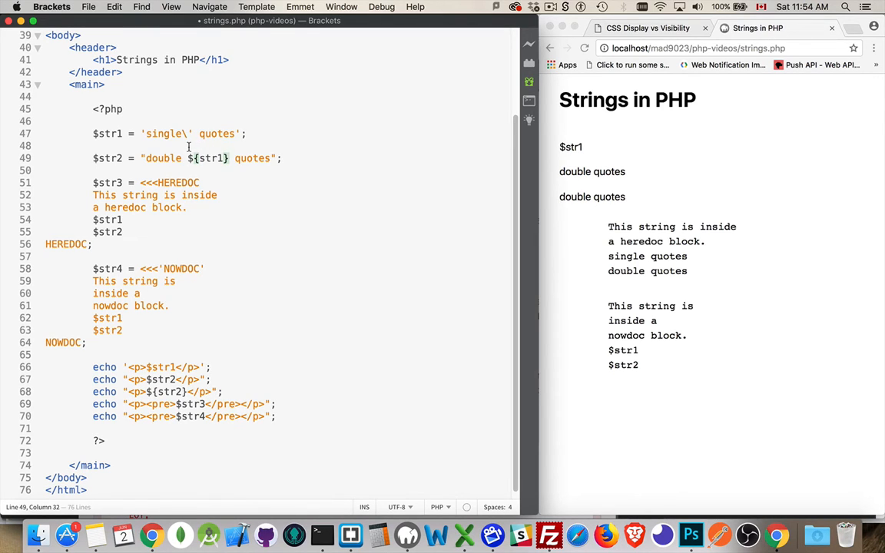
Select the embedded str1 name in $str2 for removal.
double_click(208, 158)
Replace ${str1} in $str2 with a \t tab escape and save strings.php.
left_click_drag(187, 158, 229, 158)
key("BackSpace")
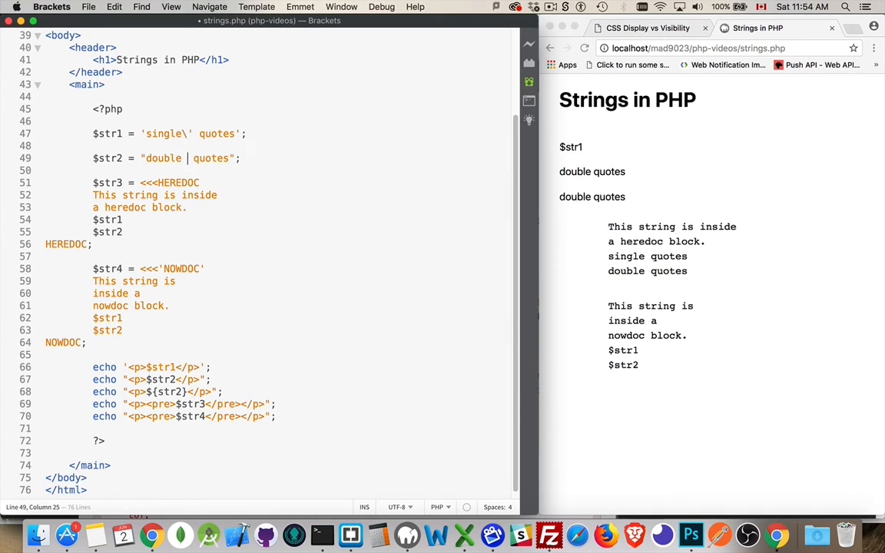
type("\\\\")
key("BackSpace")
type("n")
key("BackSpace")
type("t")
key("super+s")
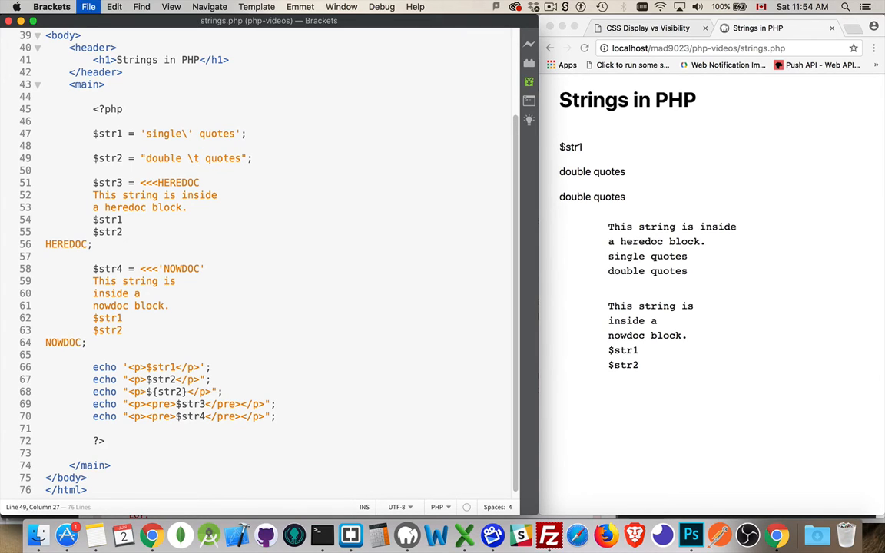
Select the \t escape after double on line 49.
left_click(182, 159)
key("shift+Right")
key("shift+Right")
key("shift+Right")
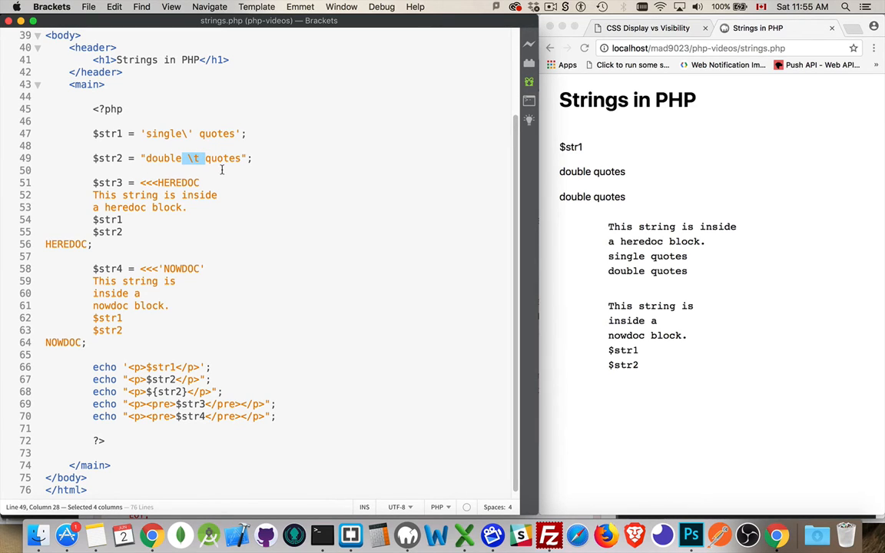
Refresh the Chrome preview and highlight the tab gap between double and quotes.
left_click(585, 47)
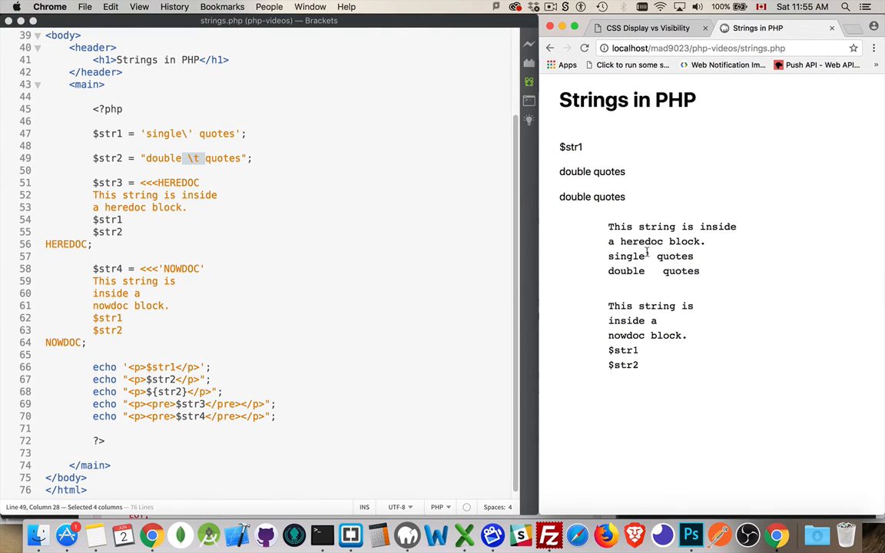
left_click_drag(646, 271, 660, 270)
left_click(207, 176)
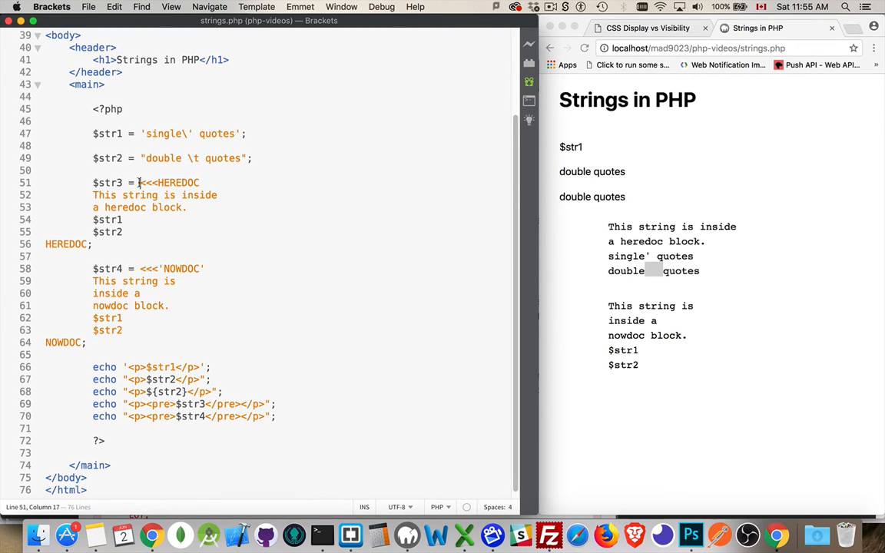
left_click_drag(139, 182, 157, 182)
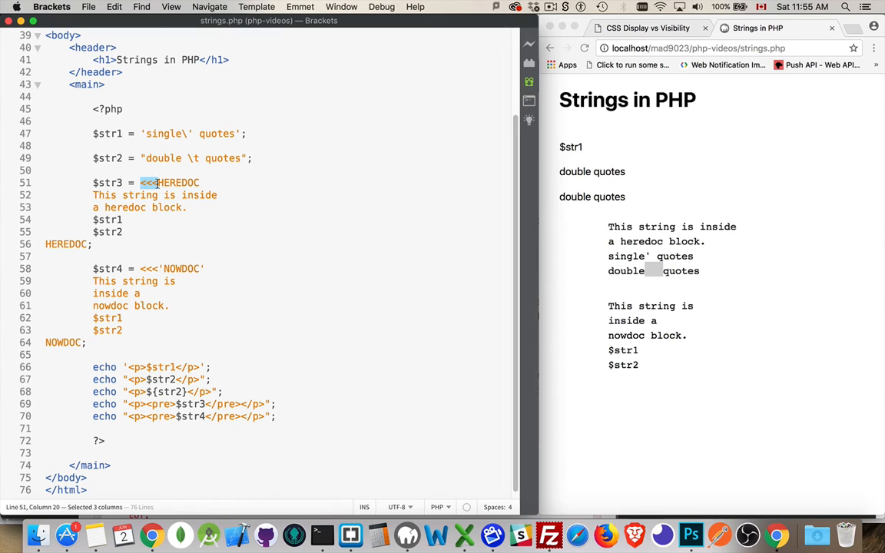
left_click(159, 183)
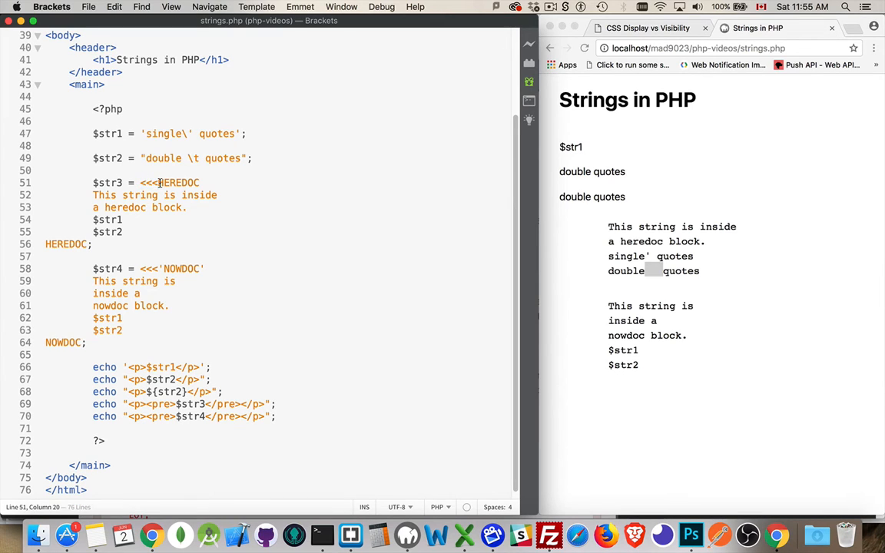
left_click_drag(159, 183, 200, 181)
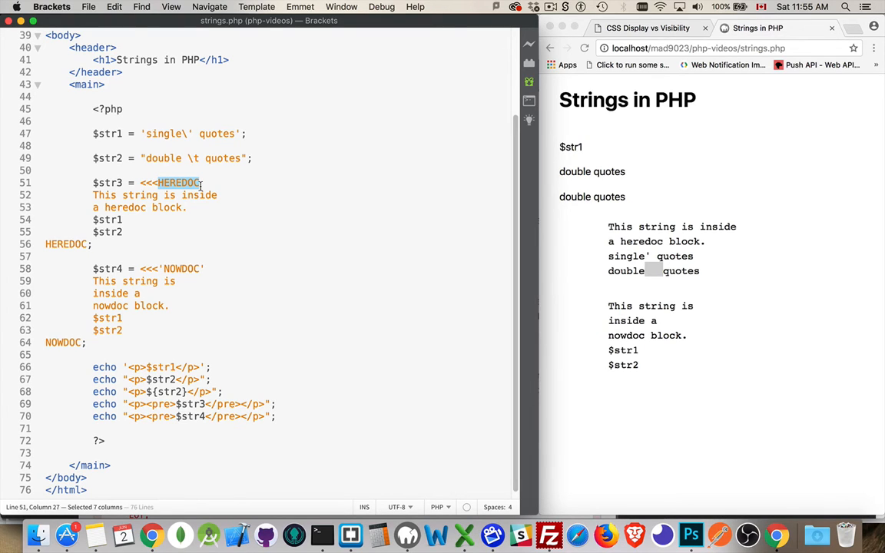
left_click(91, 244)
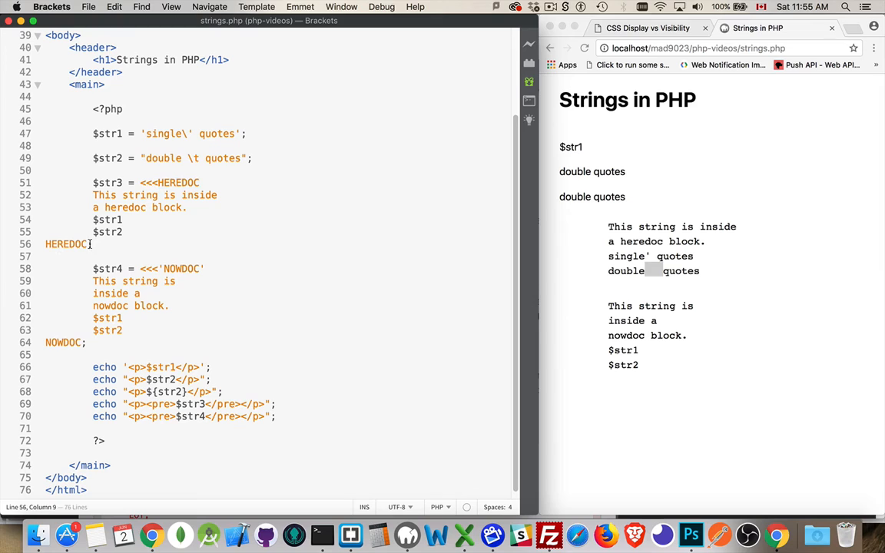
left_click_drag(94, 245, 46, 244)
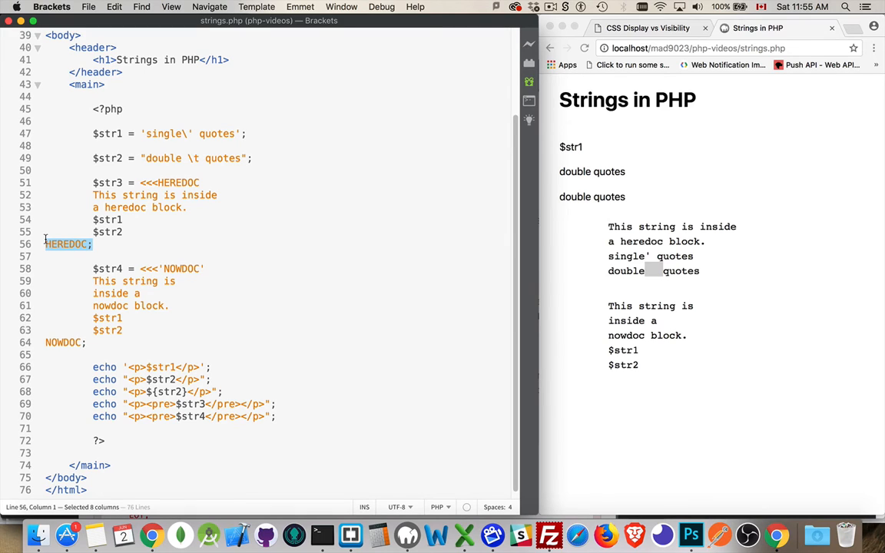
Indent the closing HEREDOC; with a space, save, and reload to show the parse error.
left_click(46, 244)
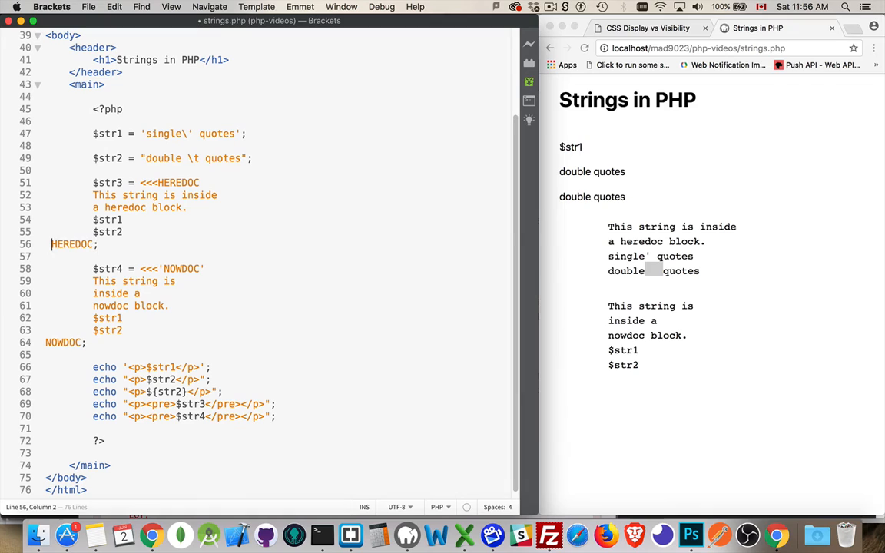
type("s")
key("super+s")
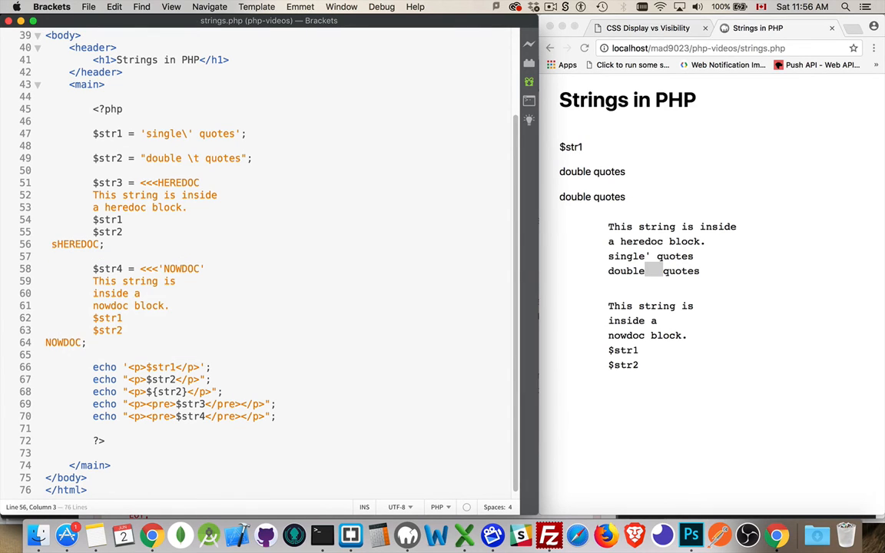
key("BackSpace")
key("super+s")
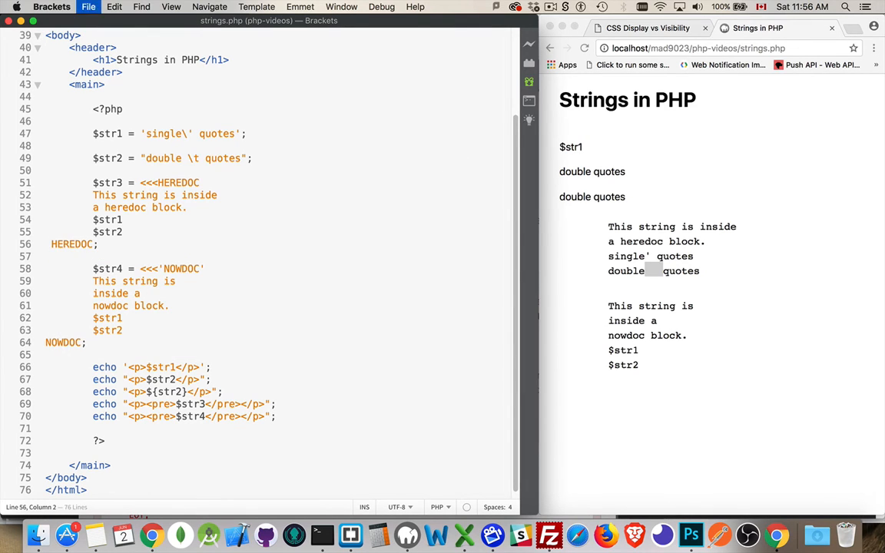
left_click(584, 48)
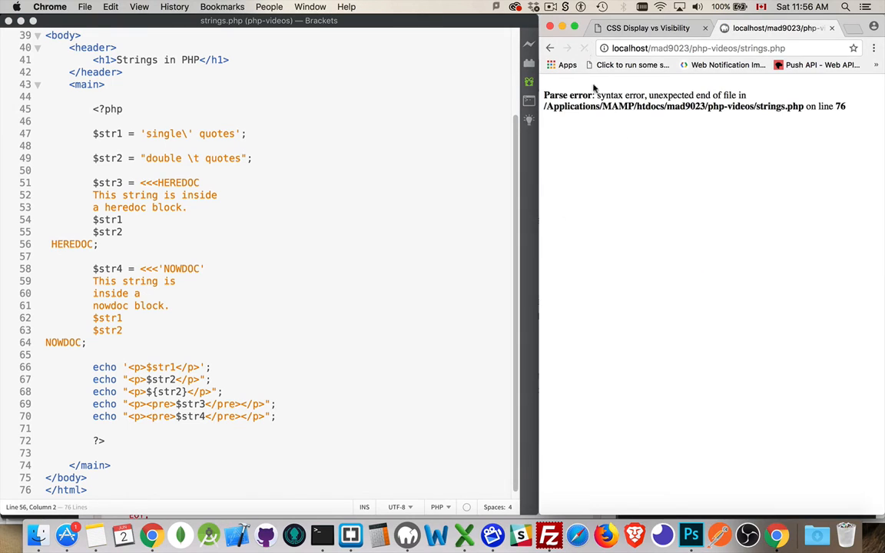
Put the closing HEREDOC; back at the line start and save.
left_click(51, 245)
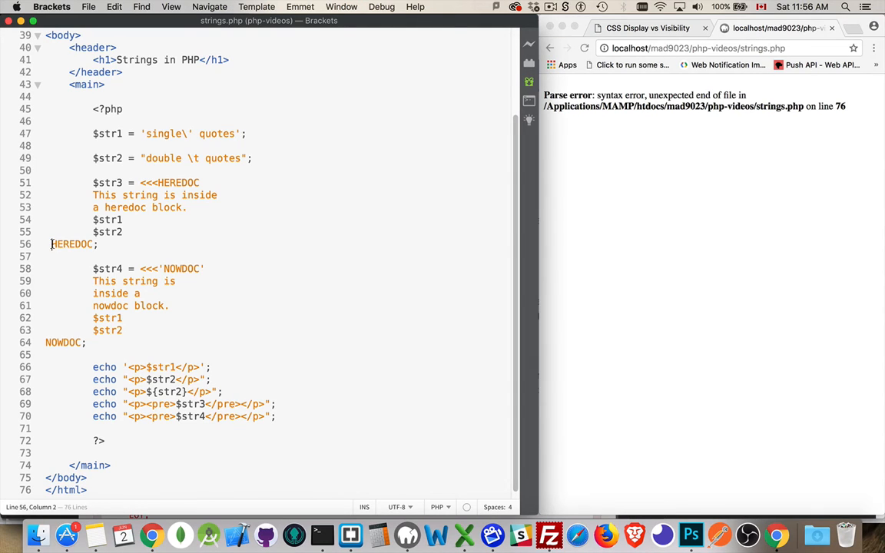
key("BackSpace")
key("super+s")
left_click_drag(93, 280, 142, 331)
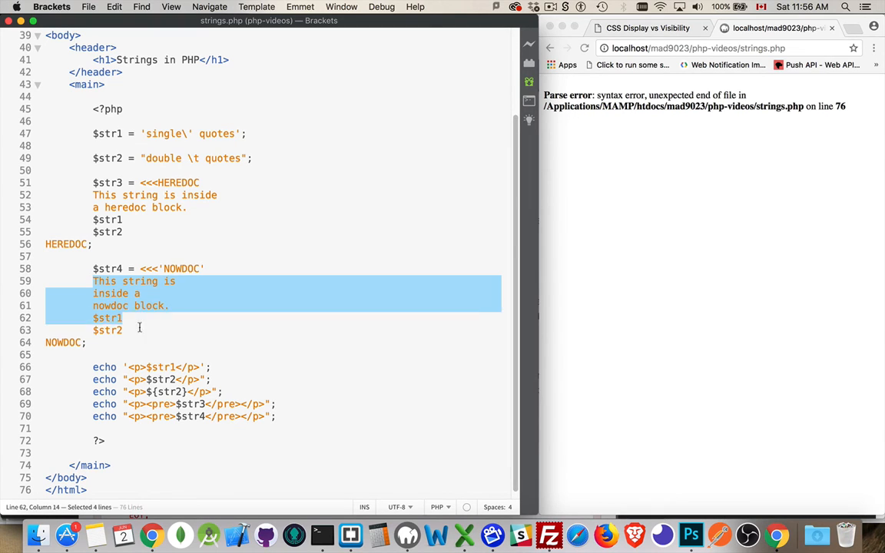
left_click_drag(93, 194, 129, 231)
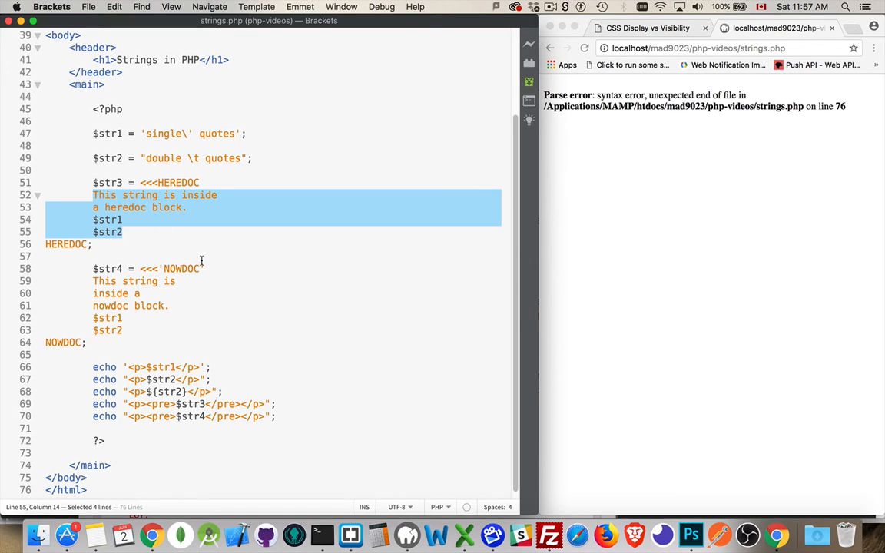
Wrap the opening label as "HEREDOC", save, and reload so the page renders again.
left_click(142, 182)
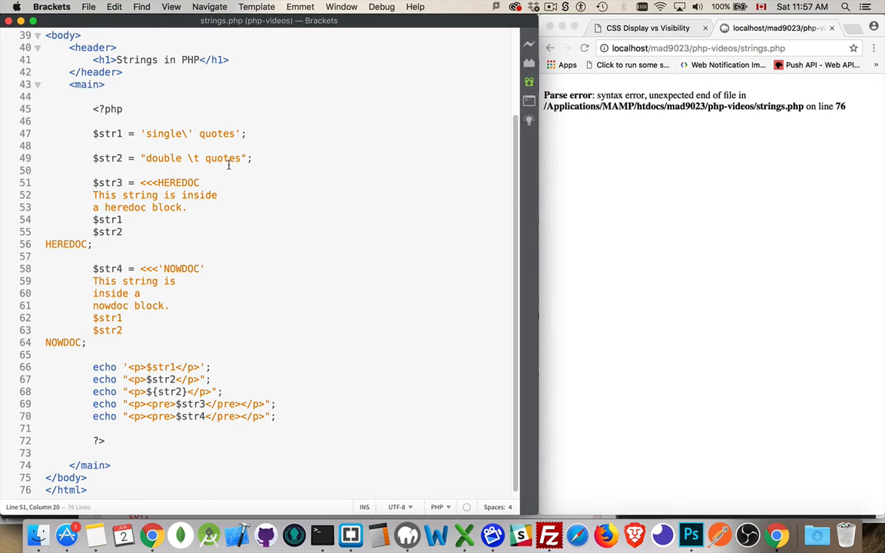
type("\"")
key("End")
type("\"")
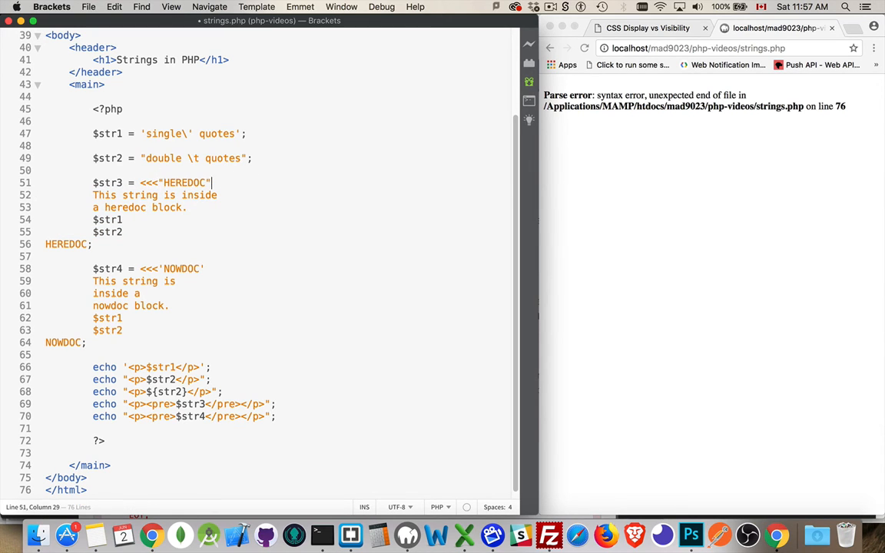
key("super+s")
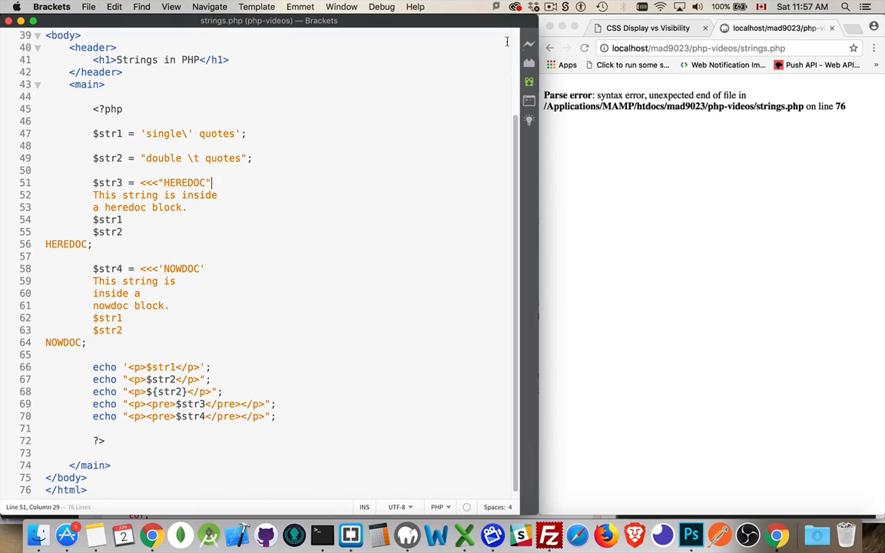
left_click(583, 48)
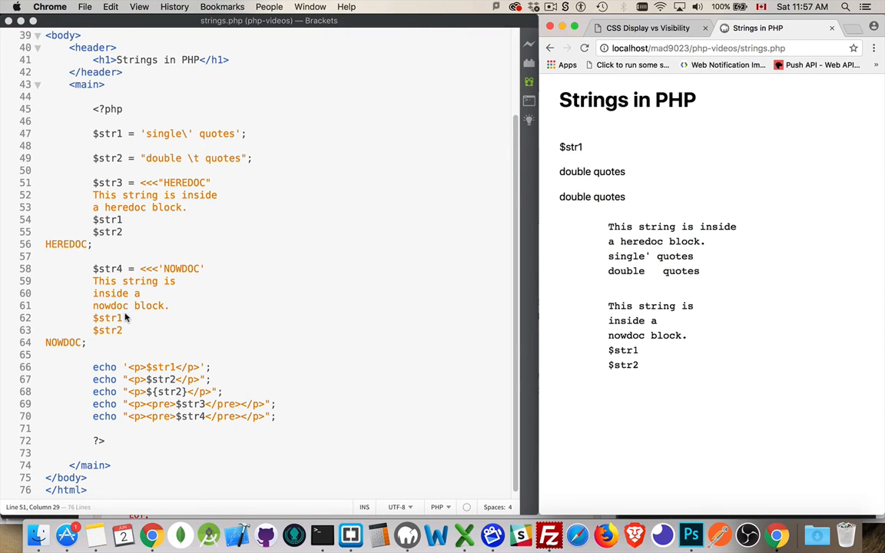
scroll(199, 323, "down", 1)
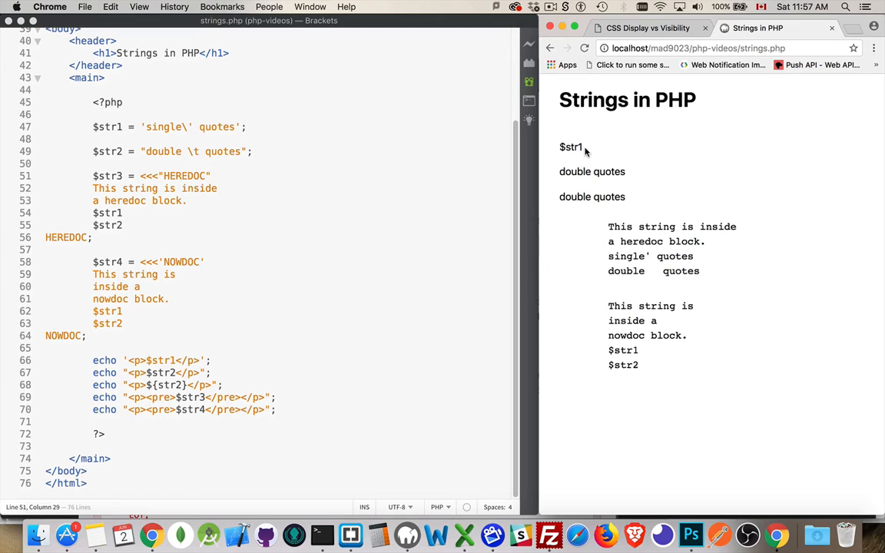
left_click_drag(585, 147, 557, 150)
left_click(572, 153)
right_click(572, 172)
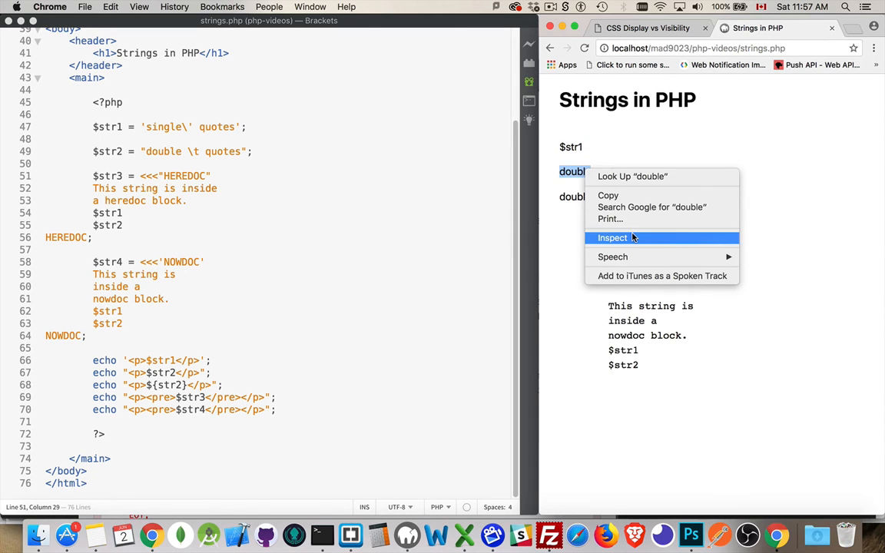
left_click(633, 237)
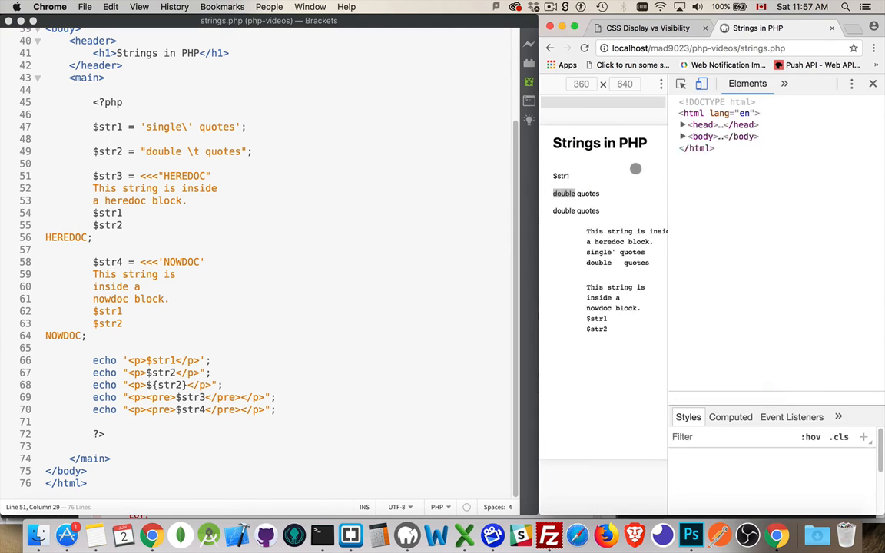
left_click(757, 205)
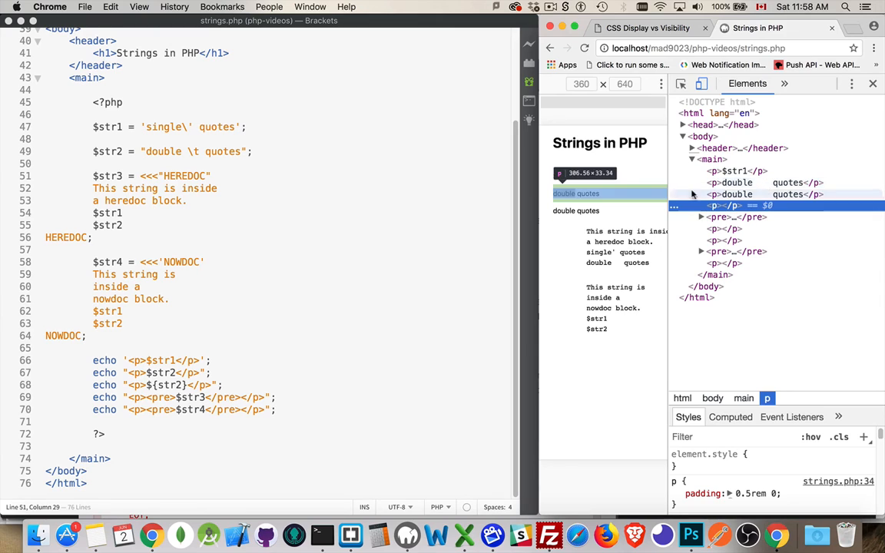
double_click(564, 193)
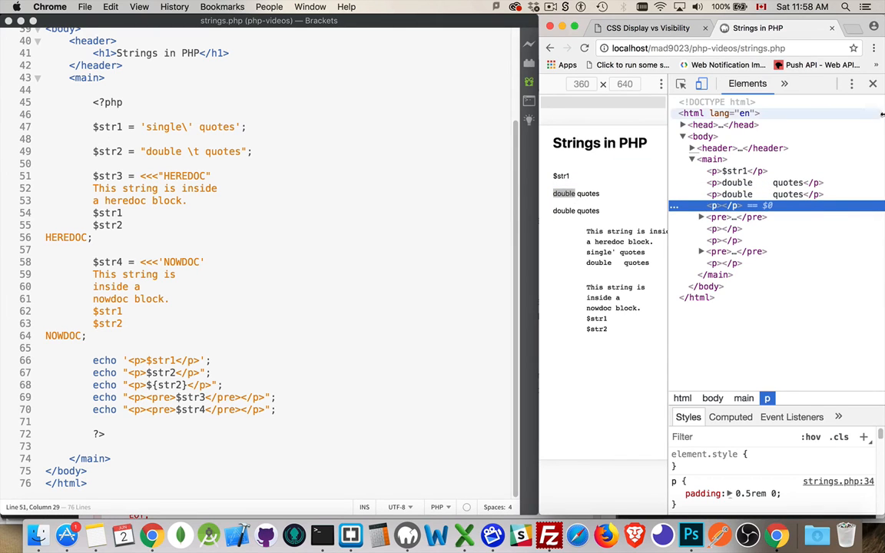
left_click(872, 83)
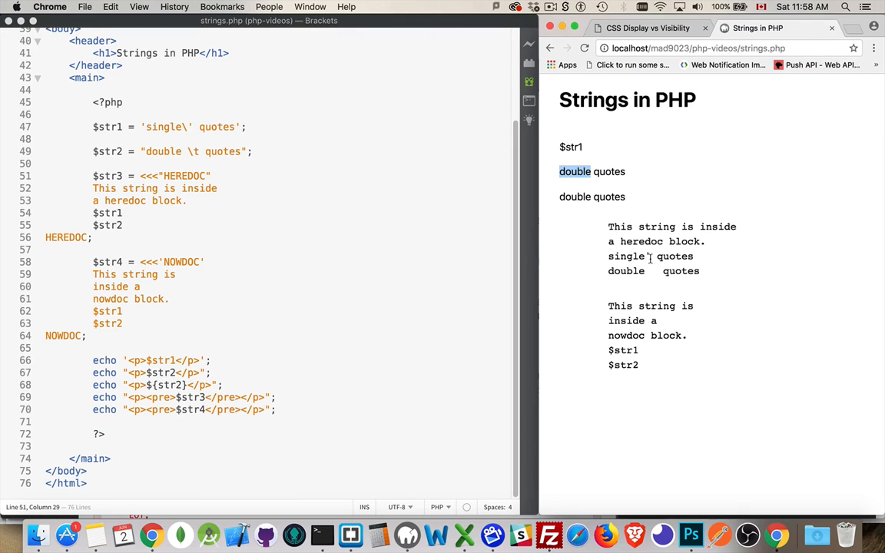
left_click_drag(607, 256, 703, 267)
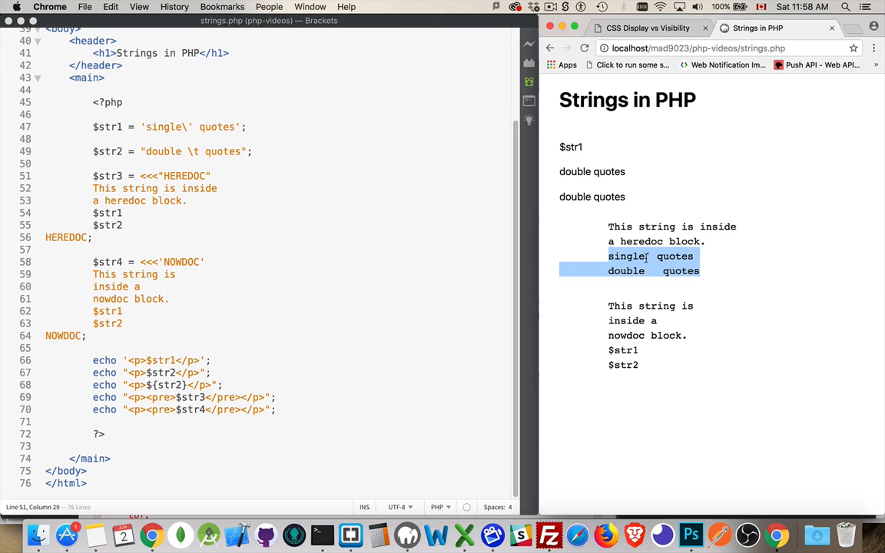
double_click(162, 398)
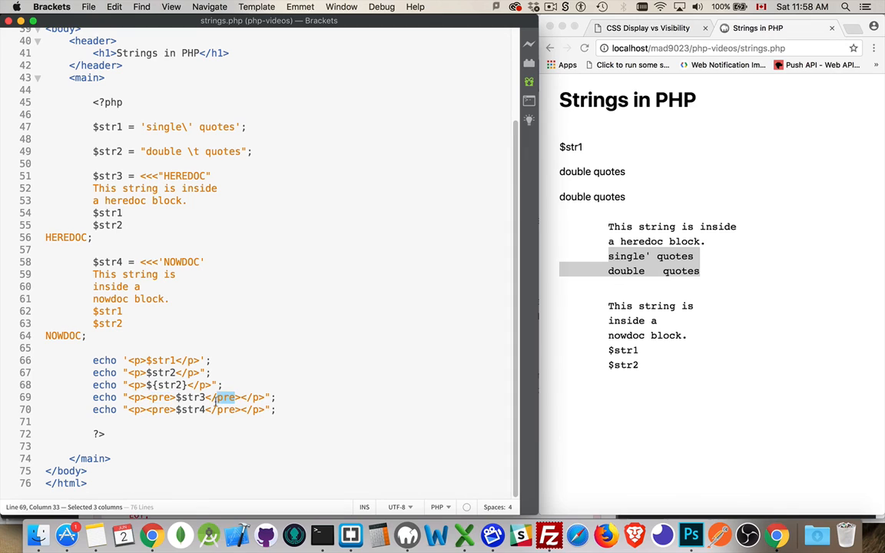
double_click(162, 409)
double_click(225, 409)
double_click(225, 397)
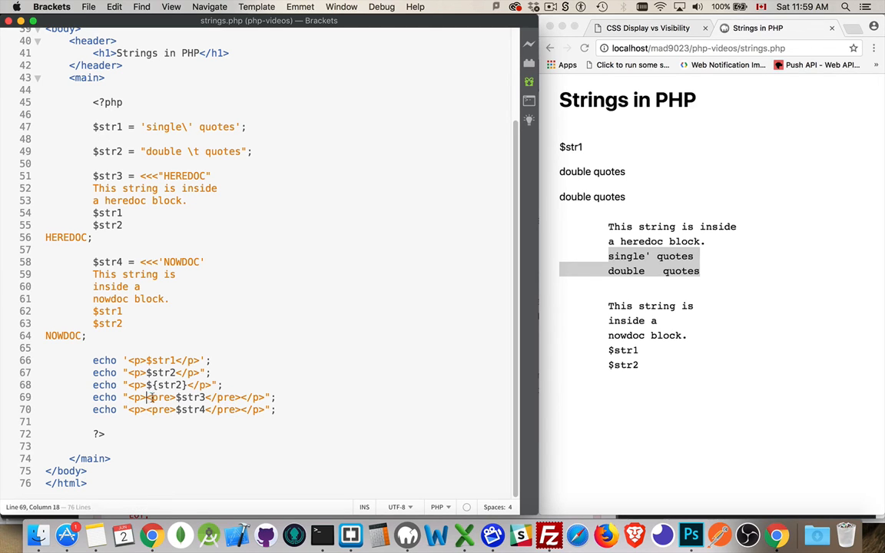
left_click_drag(146, 397, 242, 398)
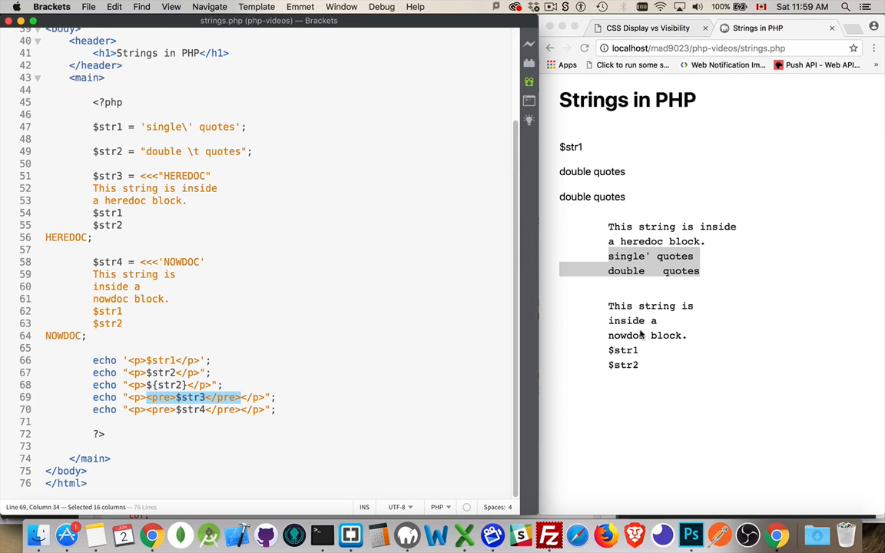
left_click(339, 423)
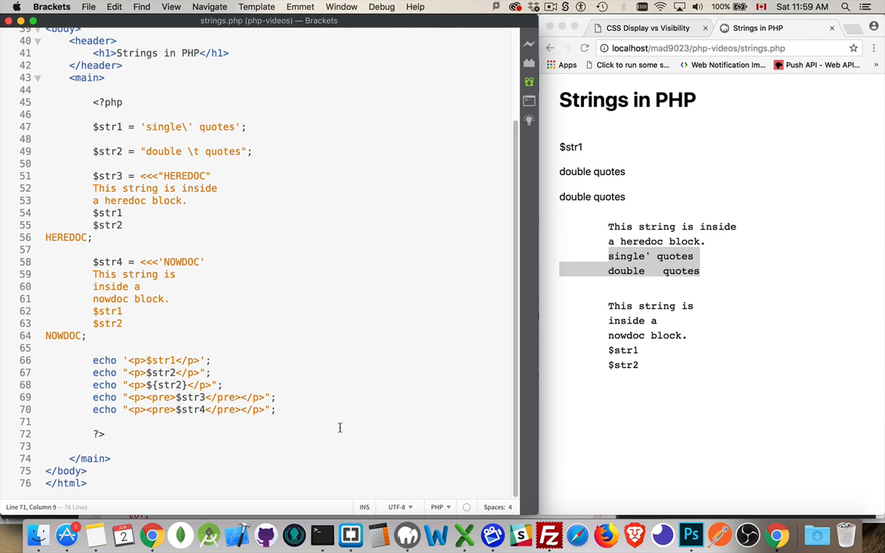